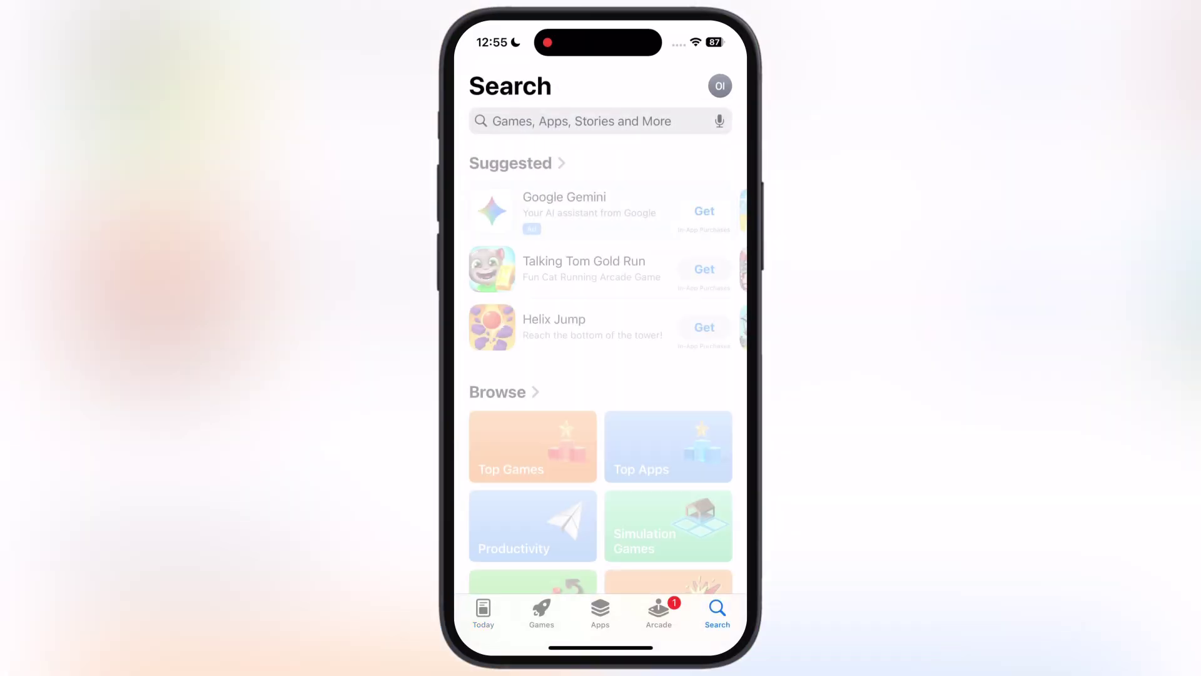
Step: Find 'Delta emulator' in the App Store, download Delta – Game Emulator and launch it
text(Delta )
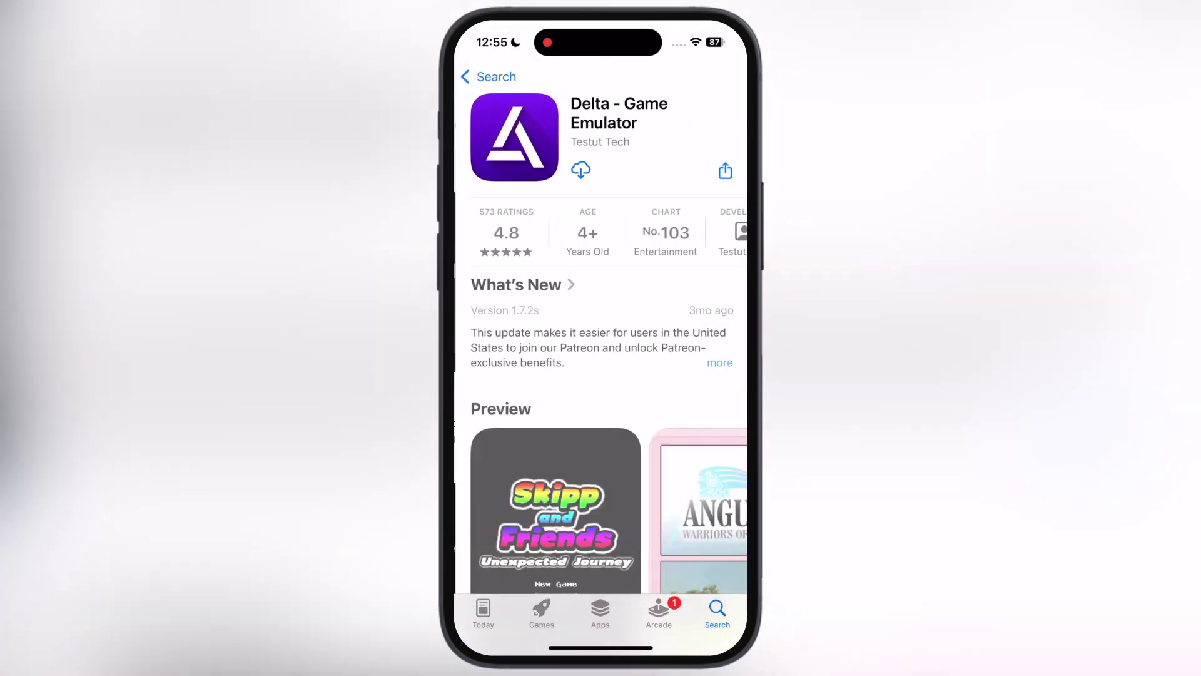
click(579, 169)
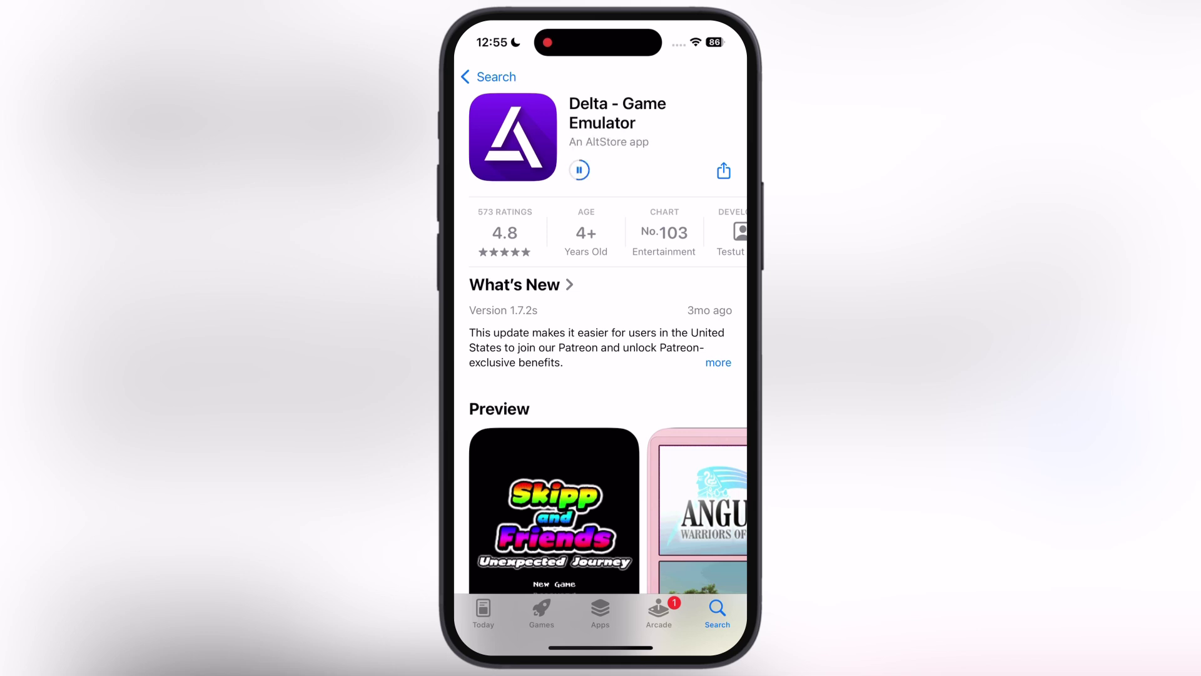
click(596, 169)
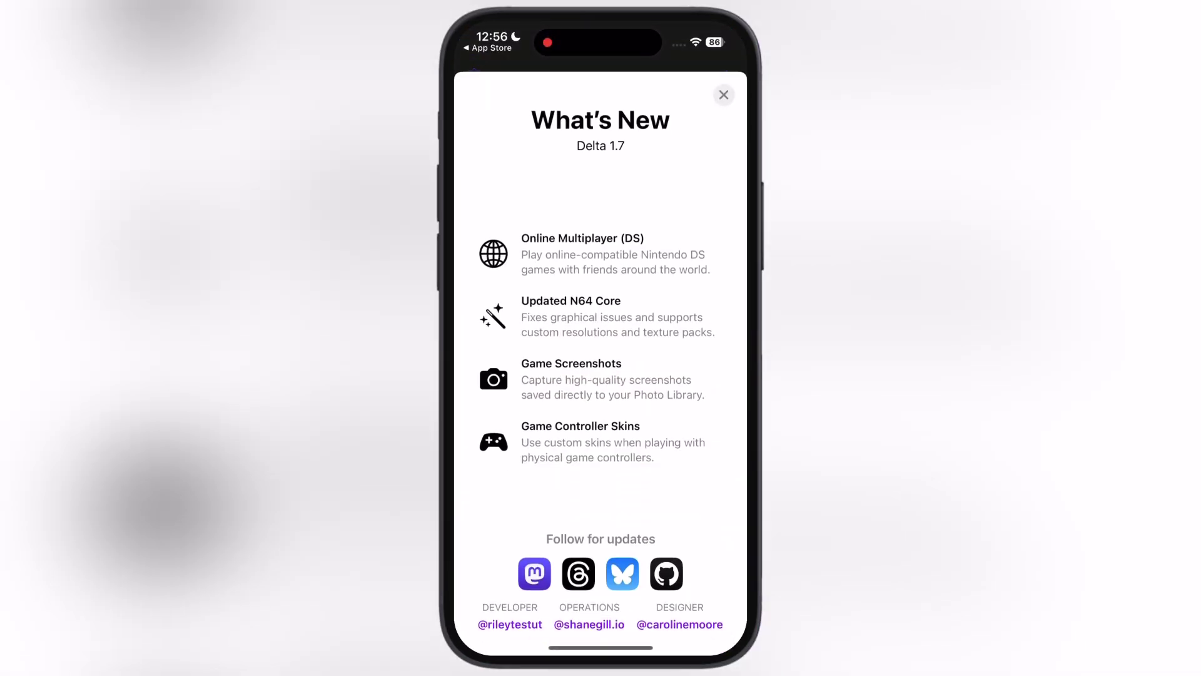
Step: Dismiss Delta's version 1.7 What's New release notes to reach the empty games list
click(724, 95)
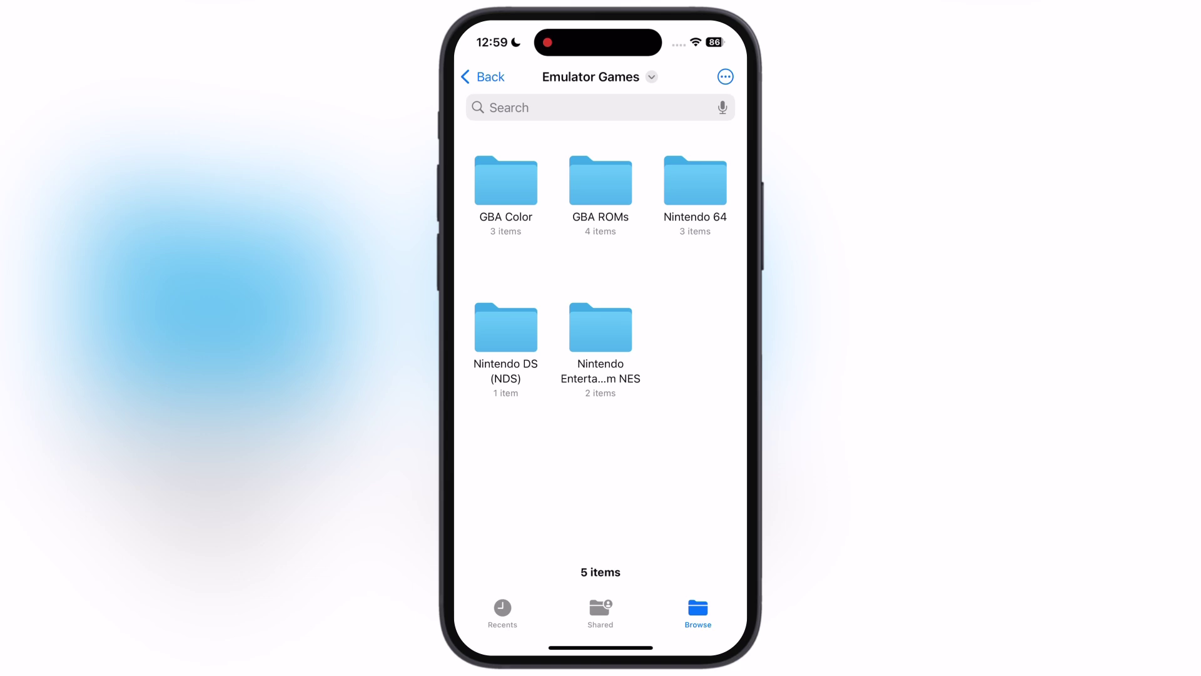
Step: Share GoldenEye 007, Mario Kart 64 and Spider-Man .z64 files from the Nintendo 64 folder to Delta
click(695, 182)
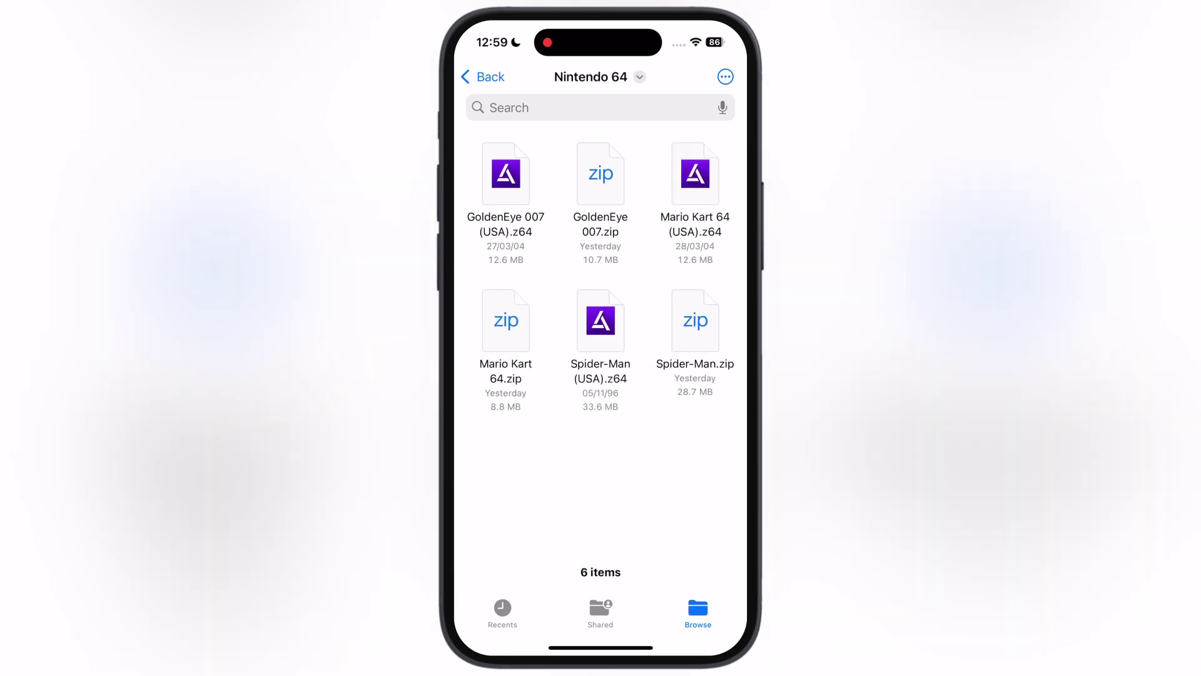
click(725, 77)
click(619, 107)
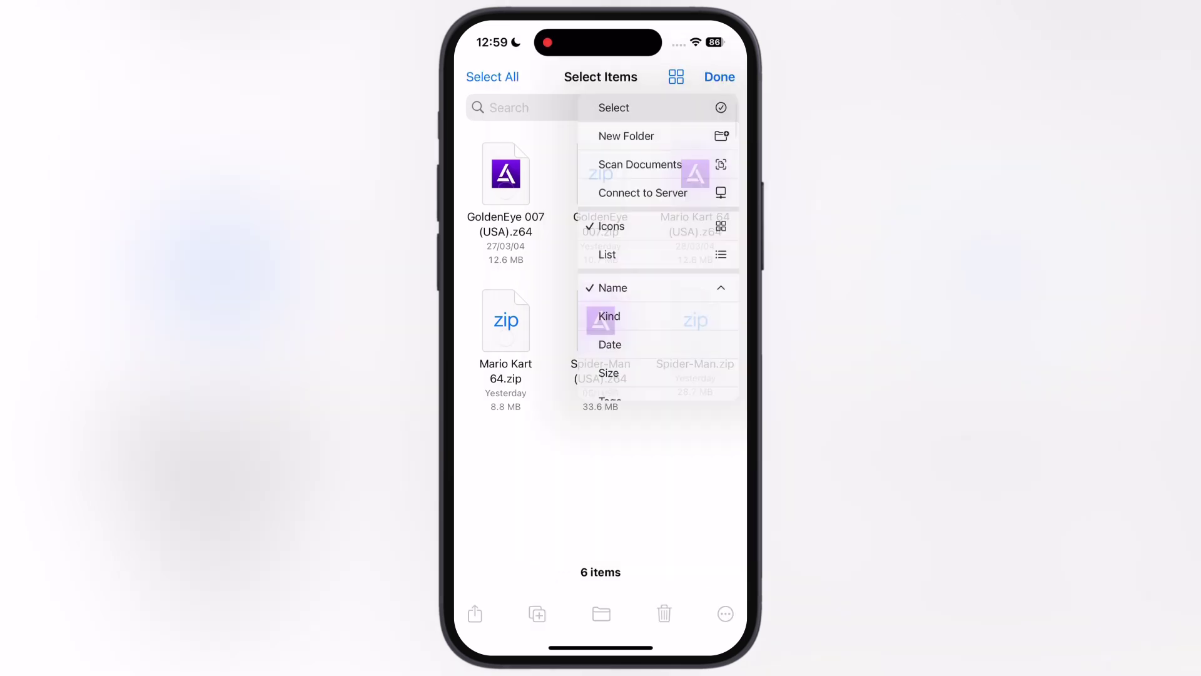
click(505, 174)
click(695, 173)
click(601, 320)
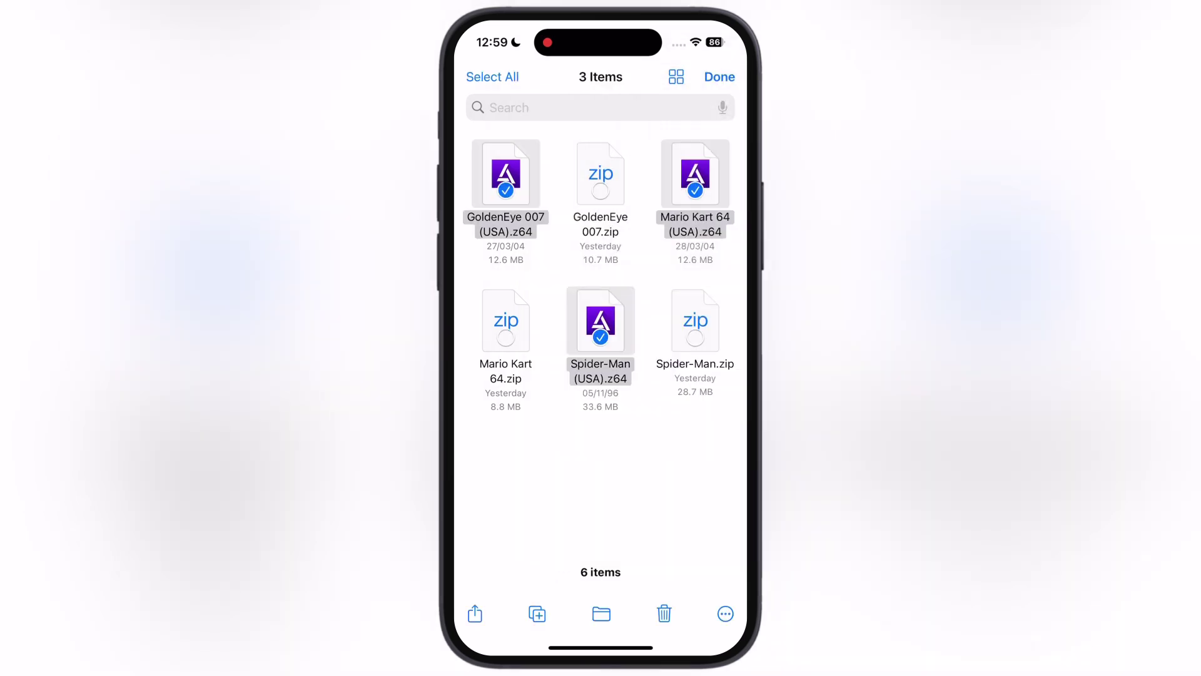
click(474, 613)
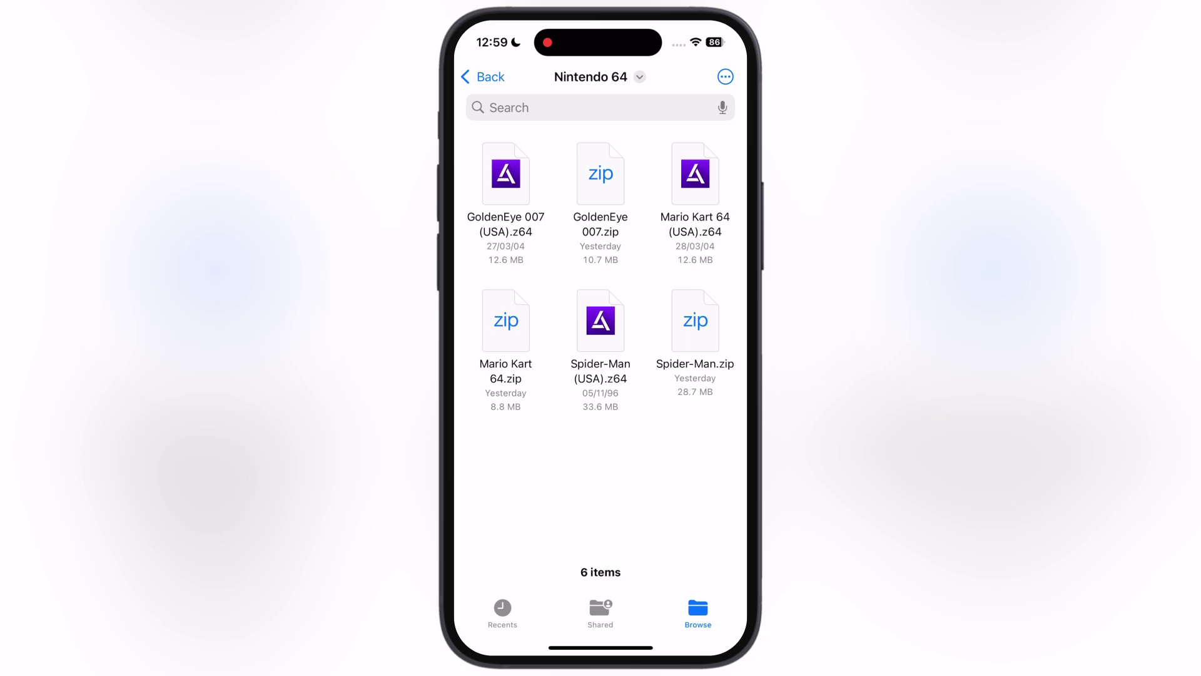
click(505, 173)
Step: Check Spider-Man in the N64 library, then swipe over to the GBC games page
click(601, 320)
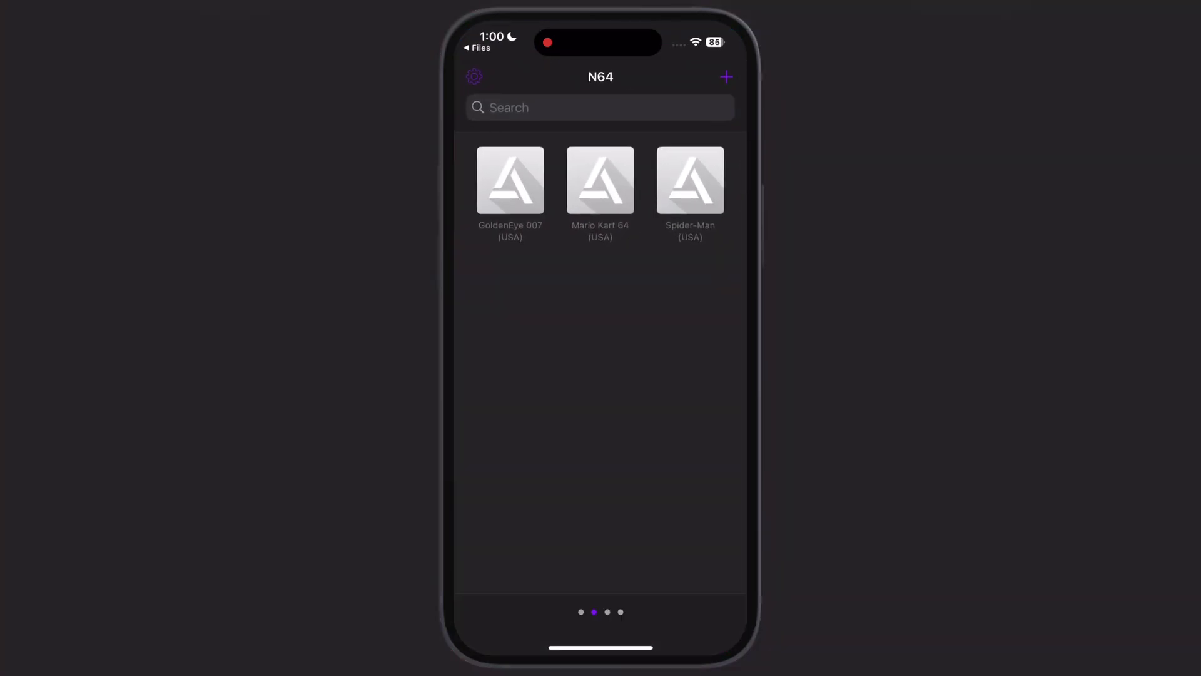
drag(689, 376, 500, 375)
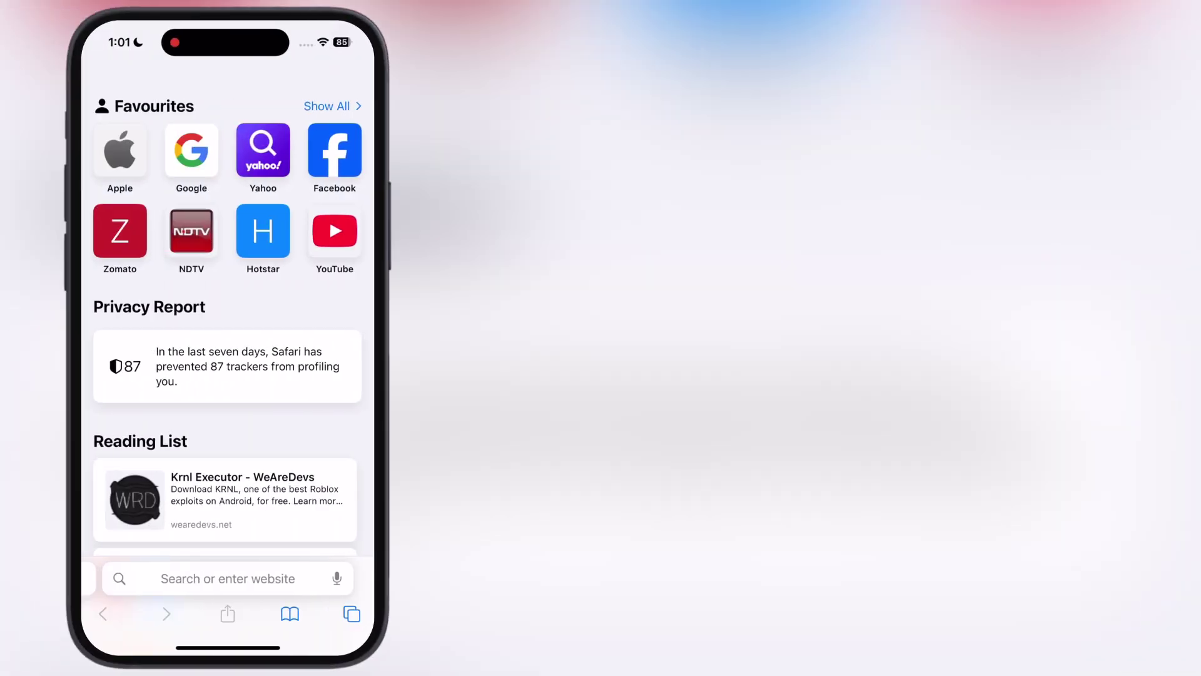
Step: Search Google for 'delta skins' and open the delta-skins.github.io site
text(del)
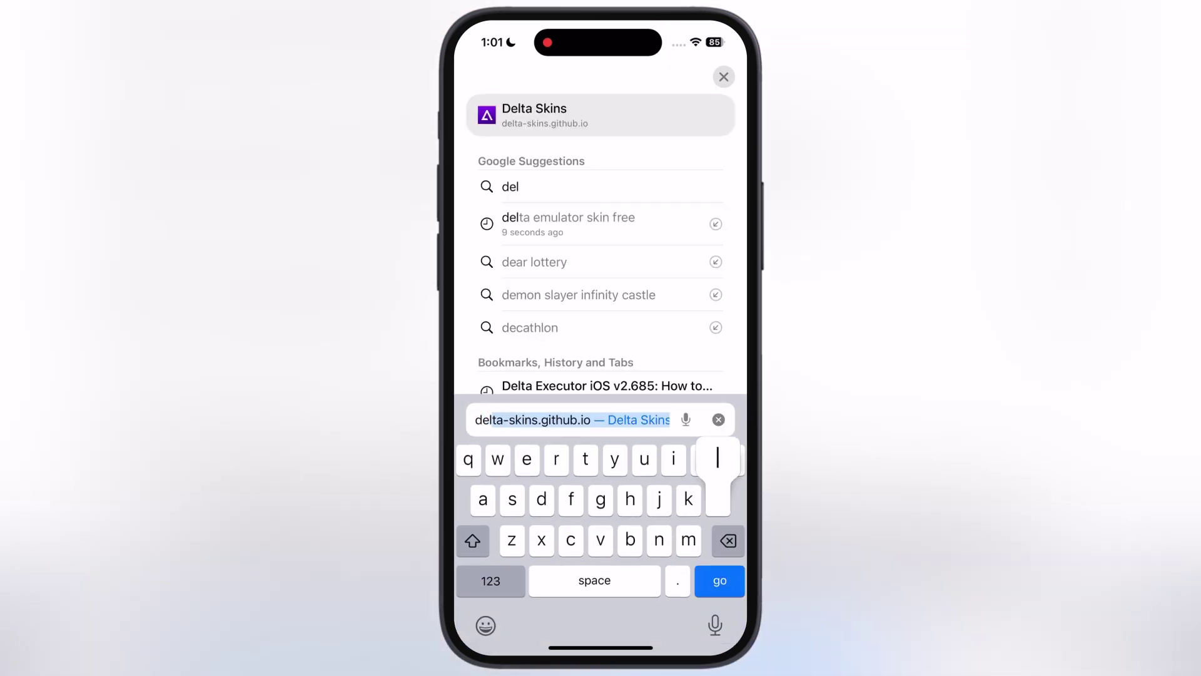
text(ta skins)
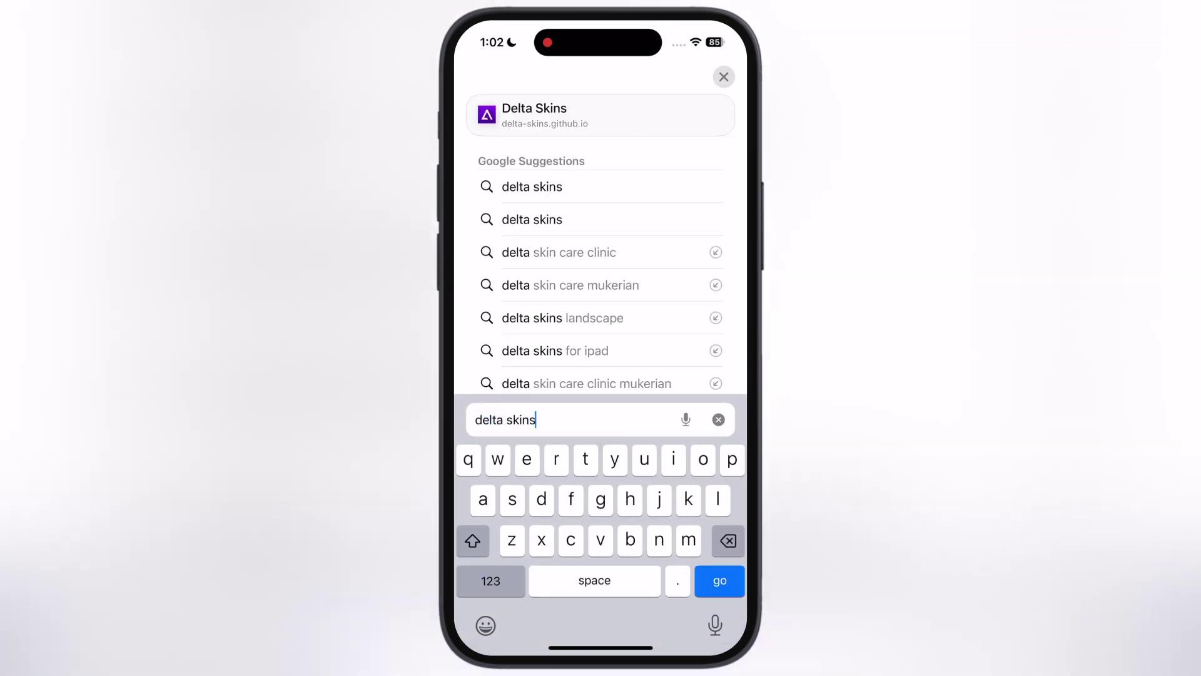
key(Return)
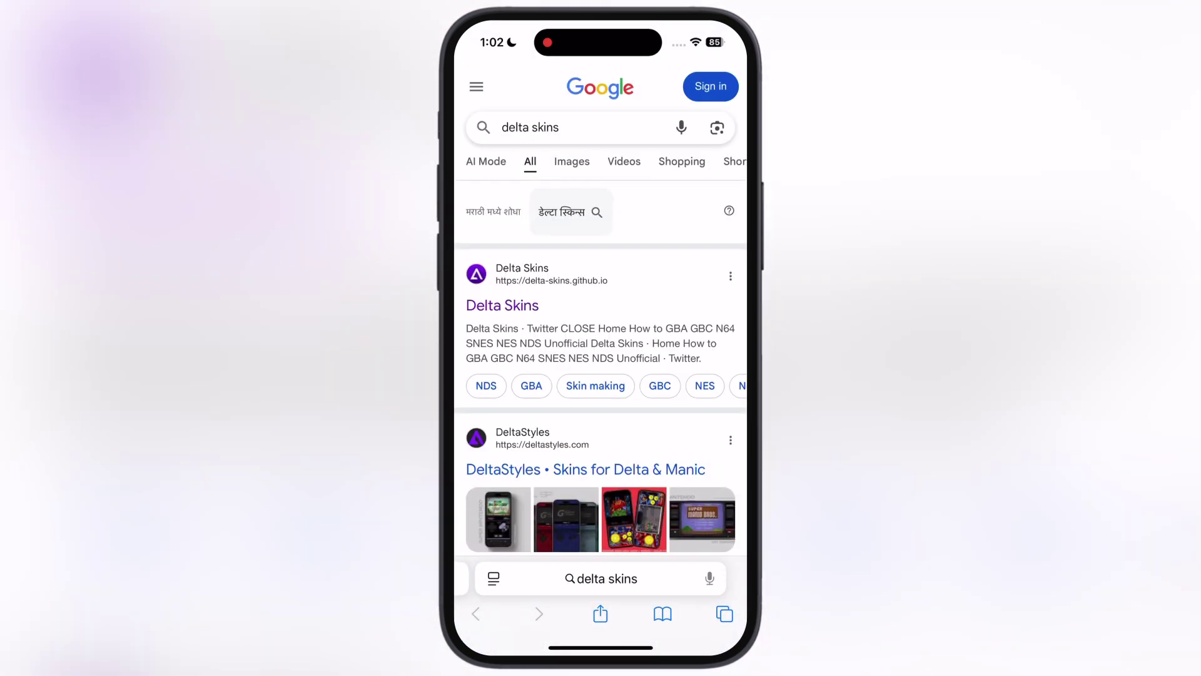
click(502, 304)
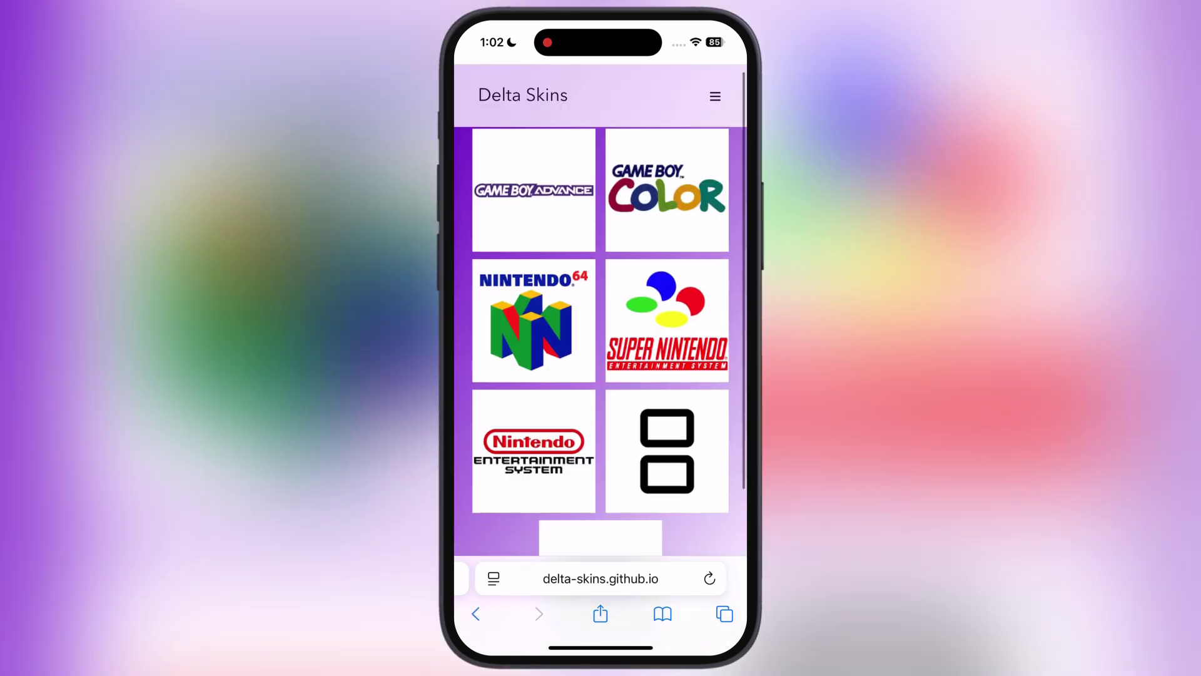
Step: Locate the Refraction N64 skin on Delta Skins and download refraction.deltaskin
scroll(601, 326, down, 5)
scroll(600, 325, up, 4)
scroll(601, 313, up, 2)
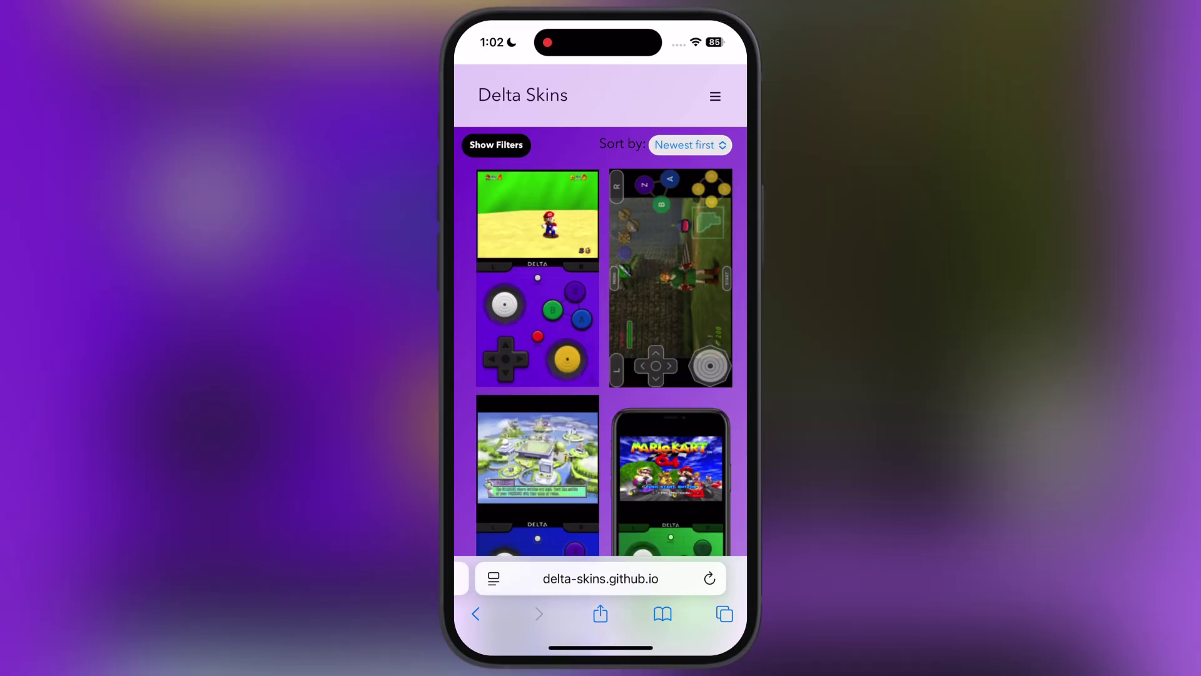
scroll(600, 375, down, 10)
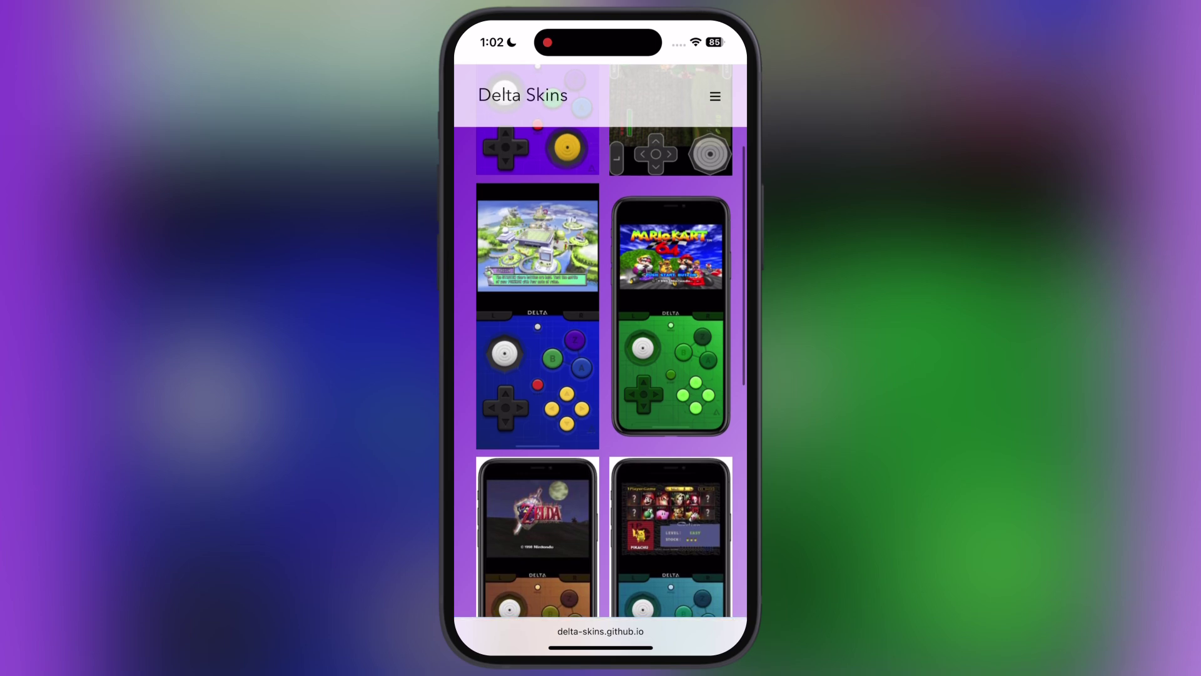
scroll(601, 375, down, 4)
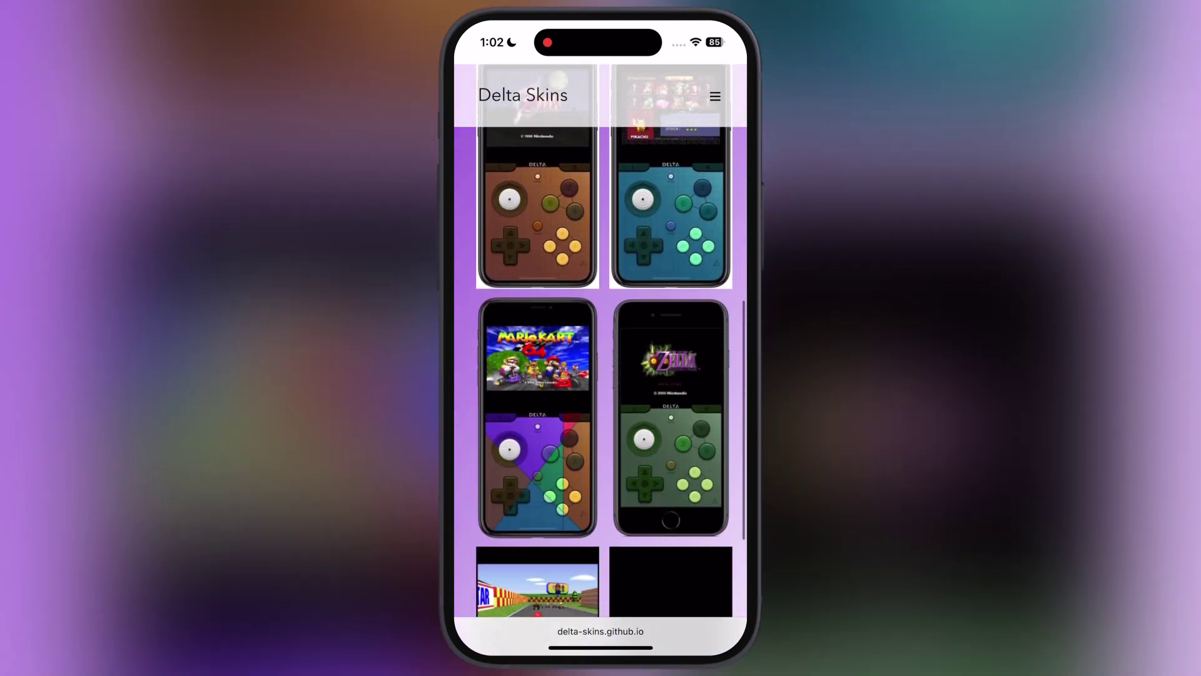
click(537, 413)
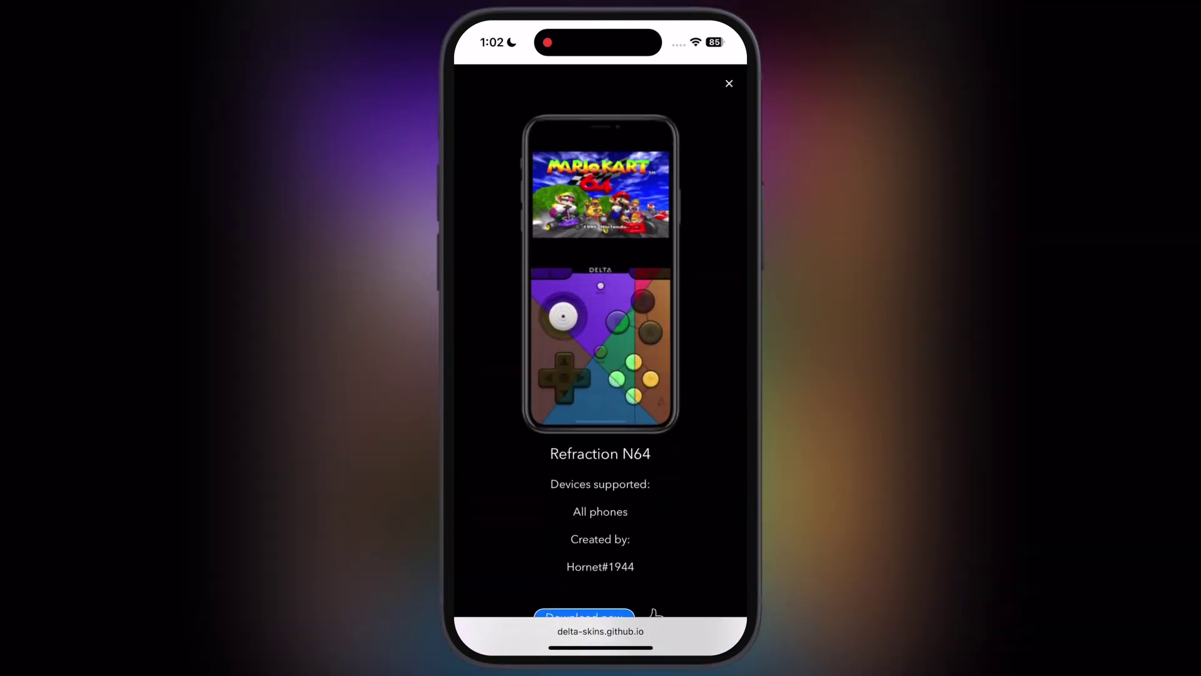
scroll(601, 375, down, 1)
click(583, 556)
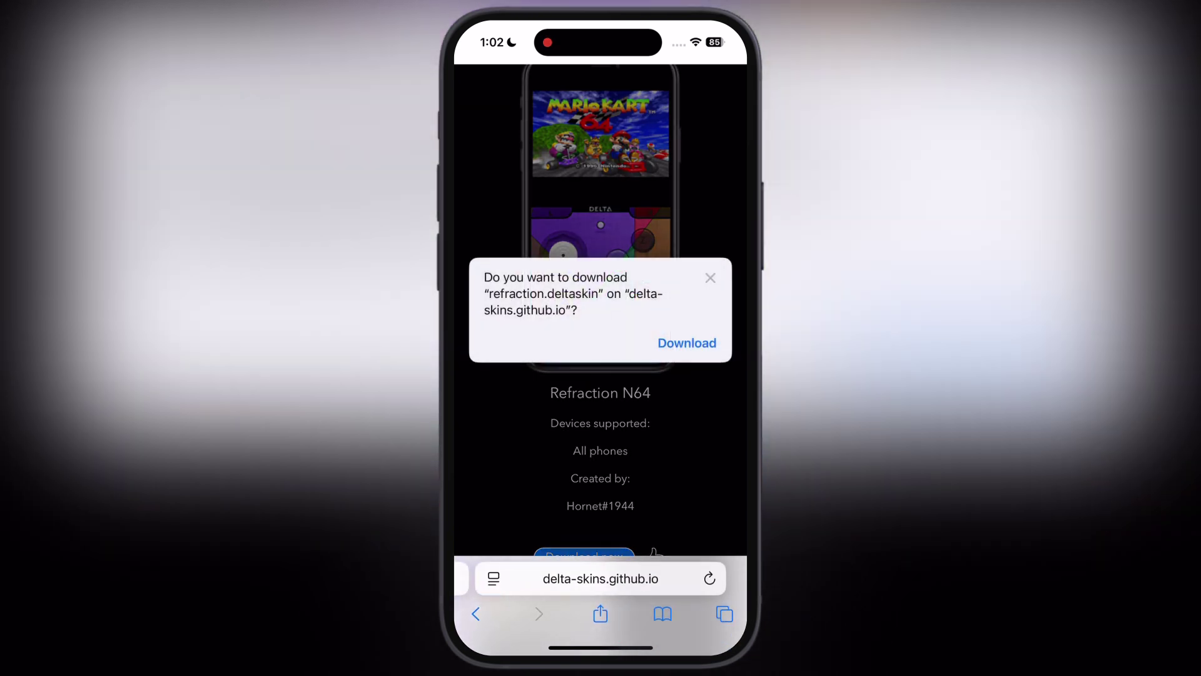
click(687, 343)
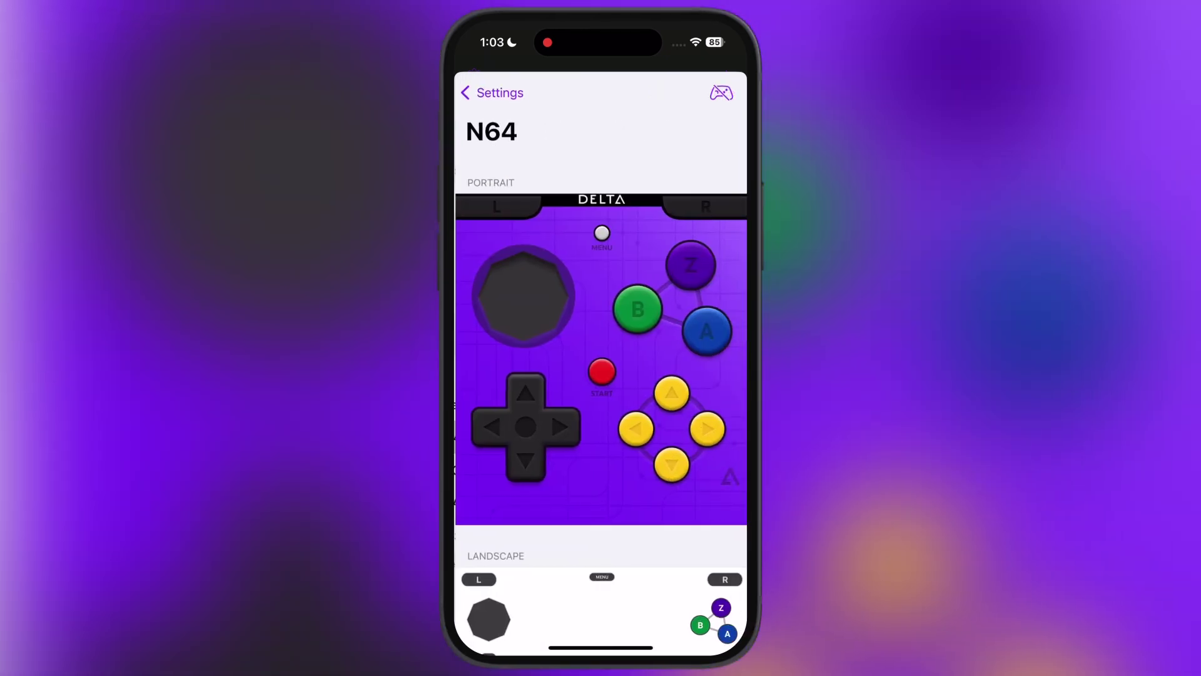
Step: Pick the Refraction .deltaskin file from Recents and import it into Delta's N64 skins
scroll(601, 375, down, 3)
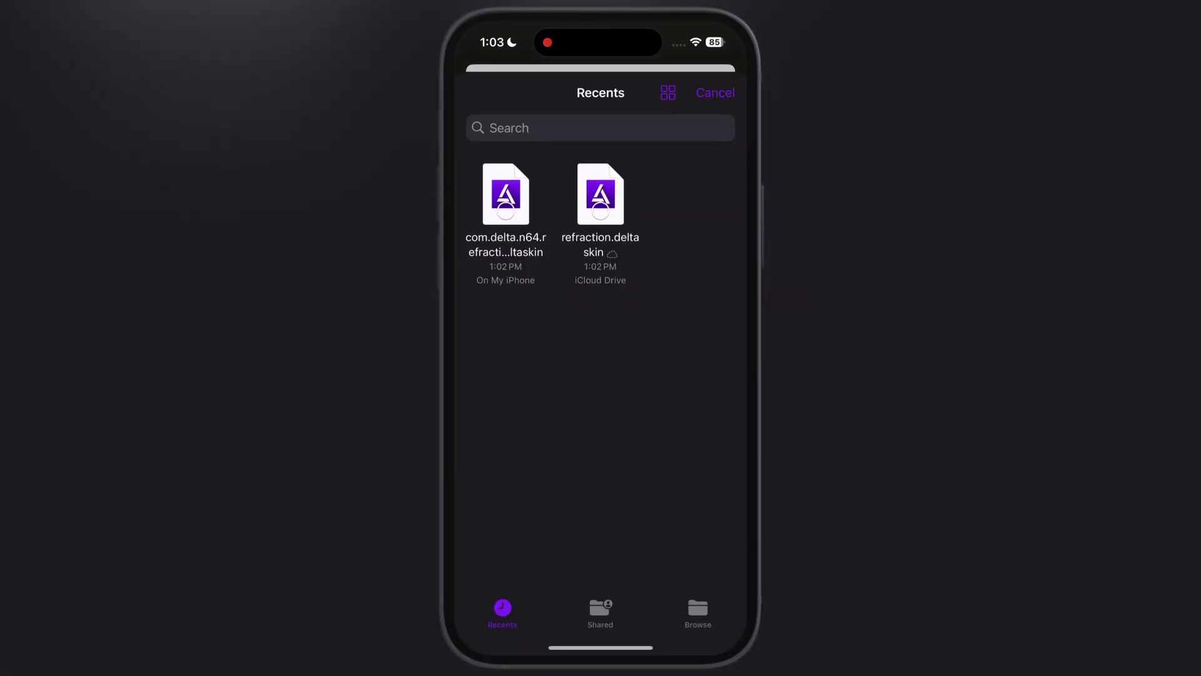
click(506, 194)
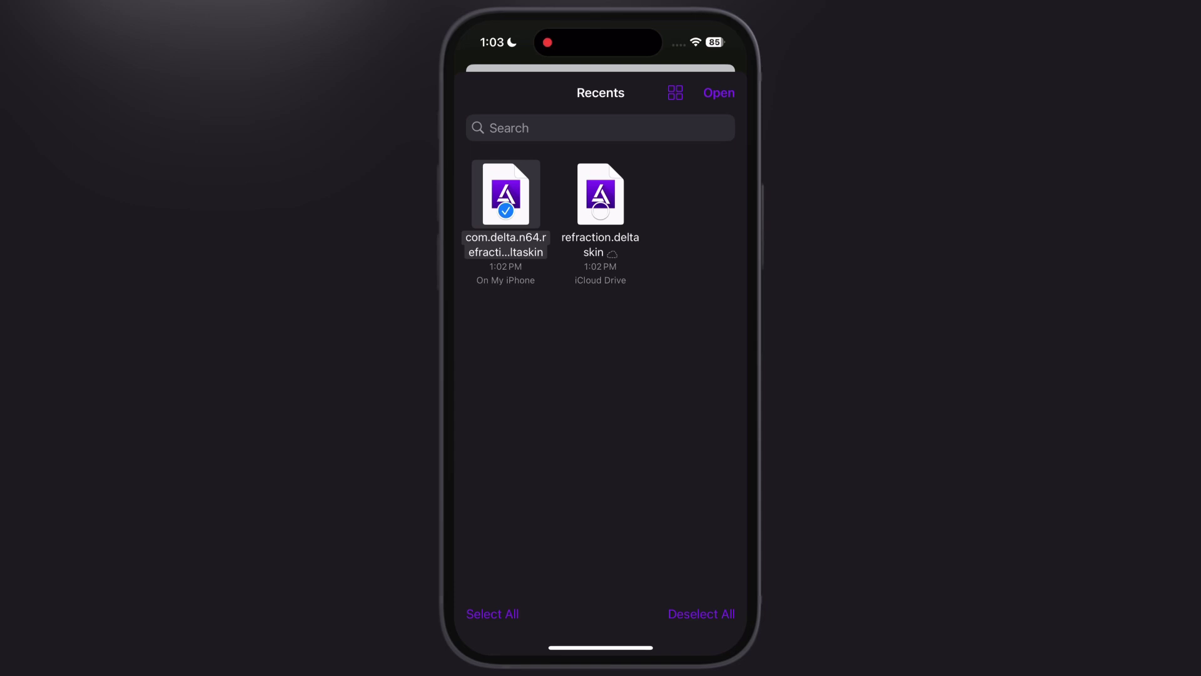
click(719, 93)
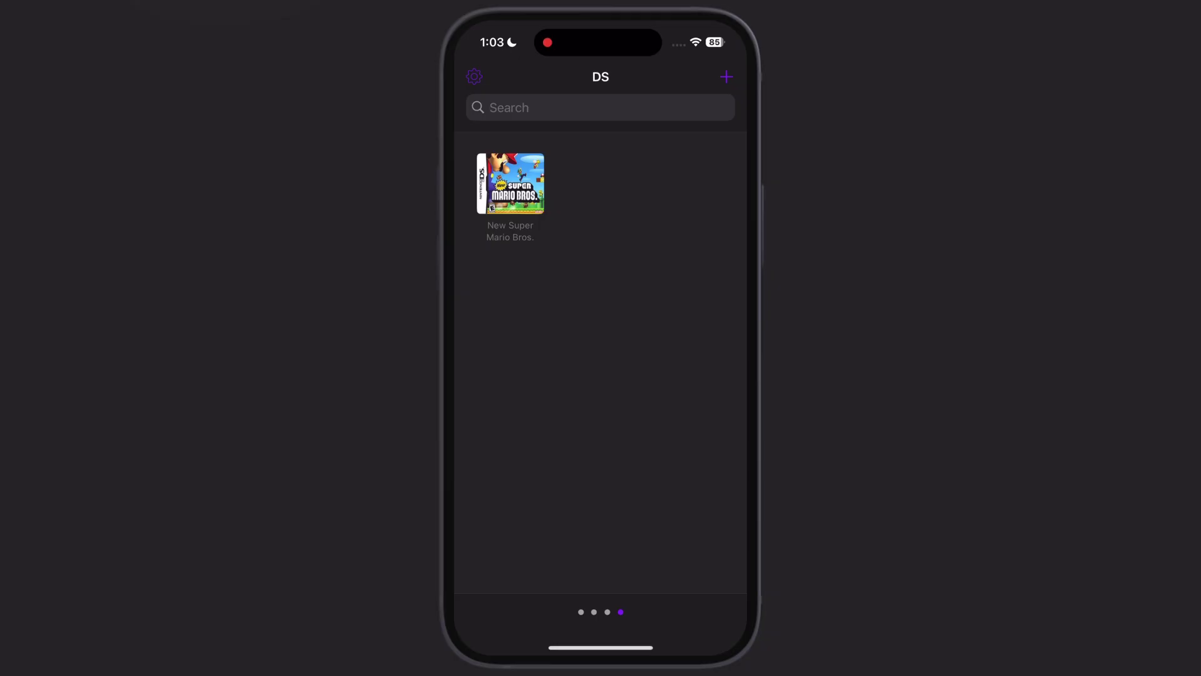
drag(500, 375, 688, 375)
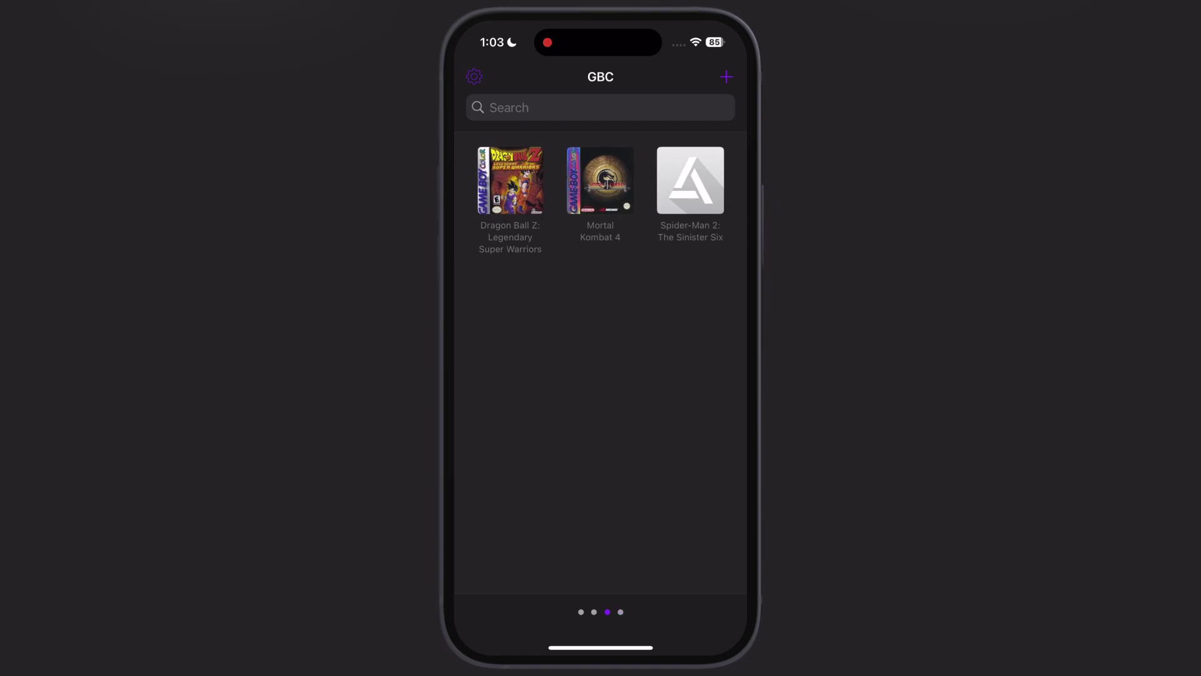
drag(501, 376, 688, 376)
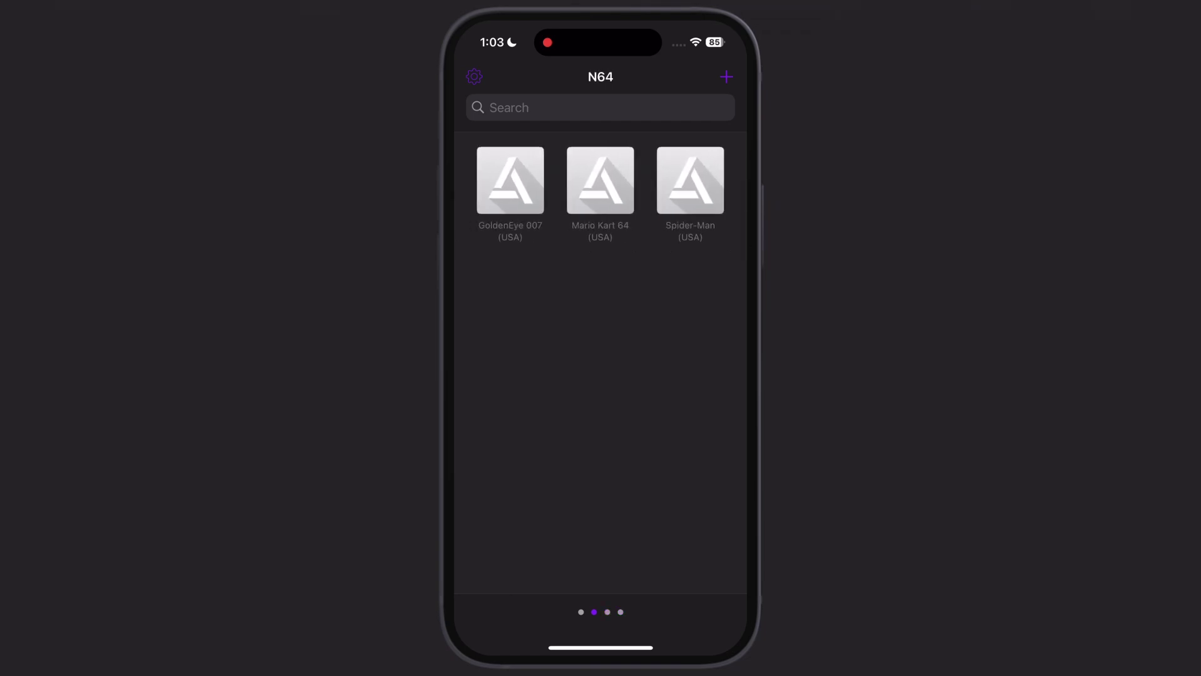
drag(688, 376, 500, 375)
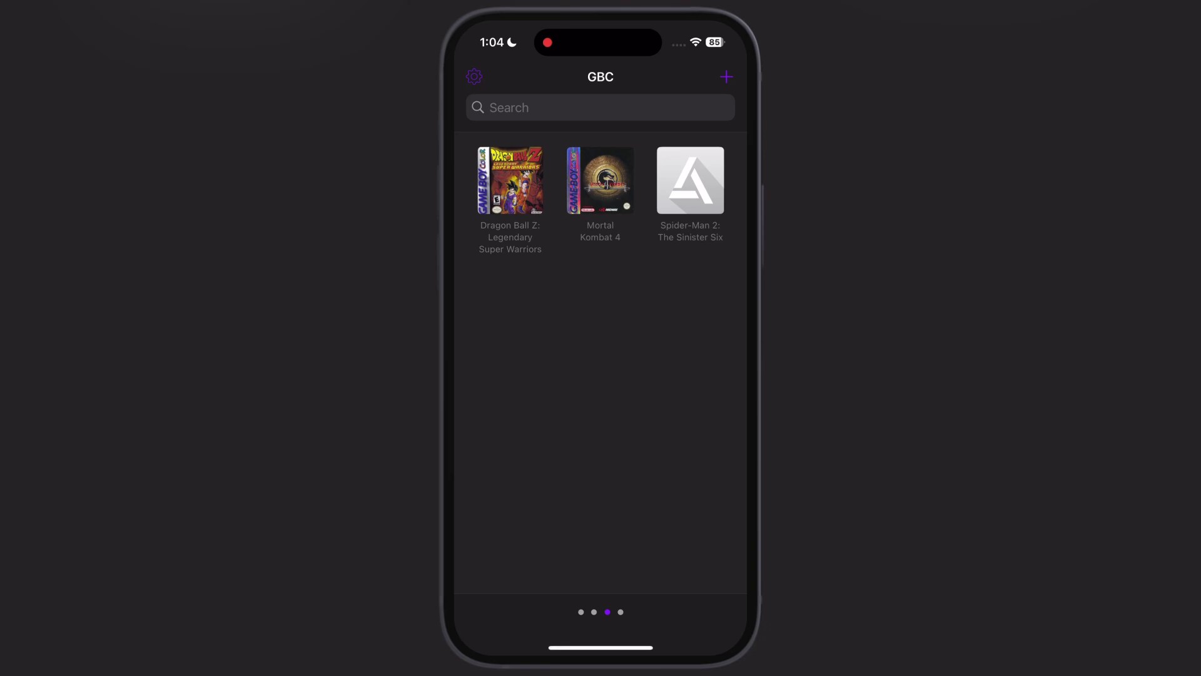
drag(688, 376, 501, 376)
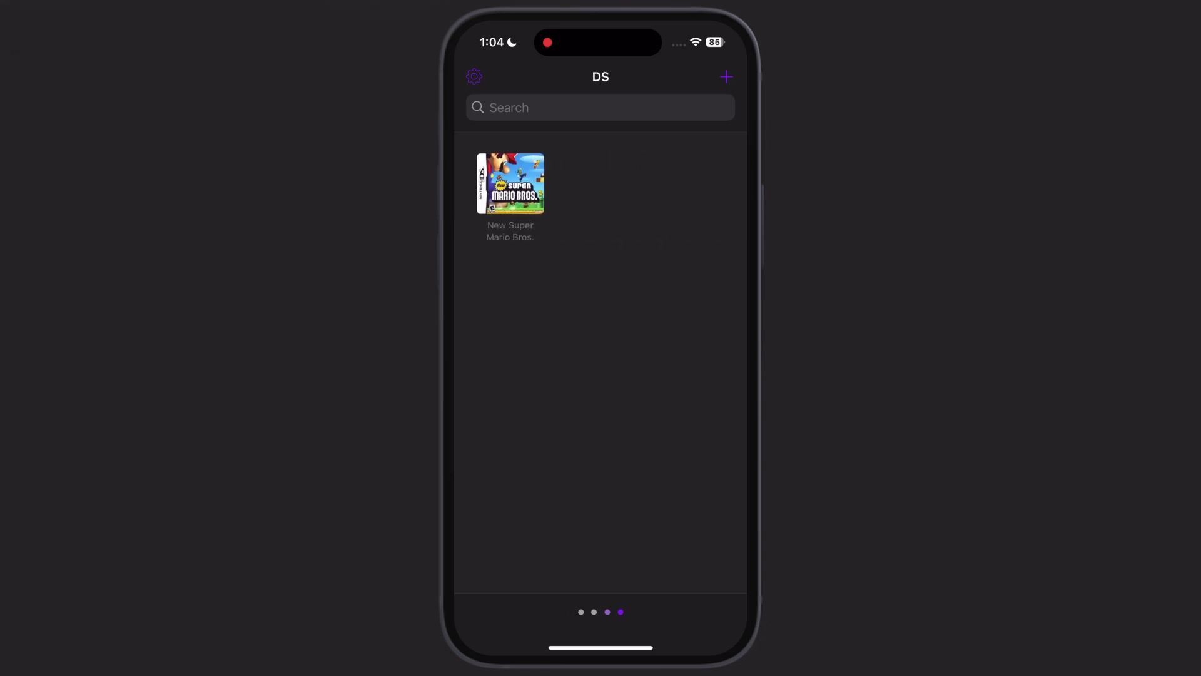